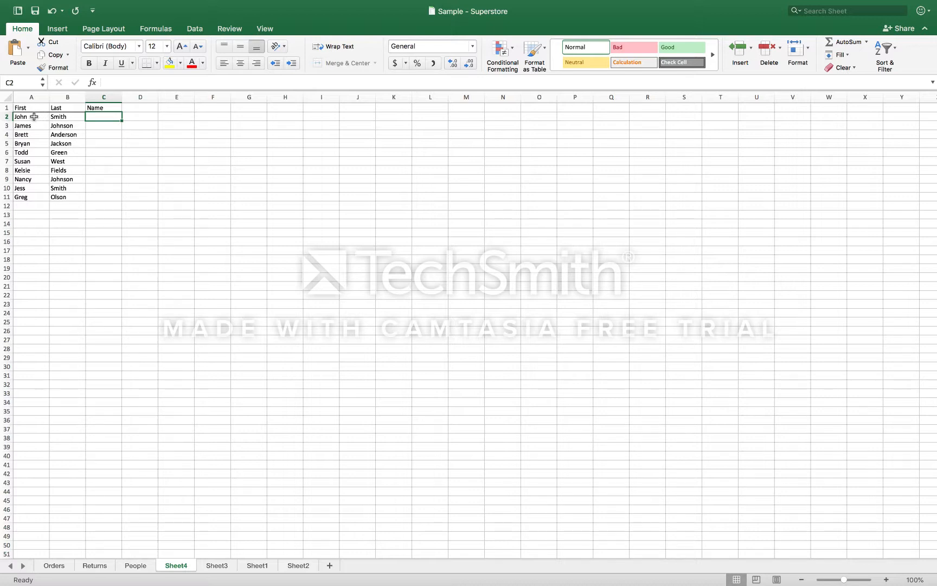
Step: Try to merge cells A2 and B2 into one cell with Merge Cells, and undo the merge
drag(41, 116, 58, 116)
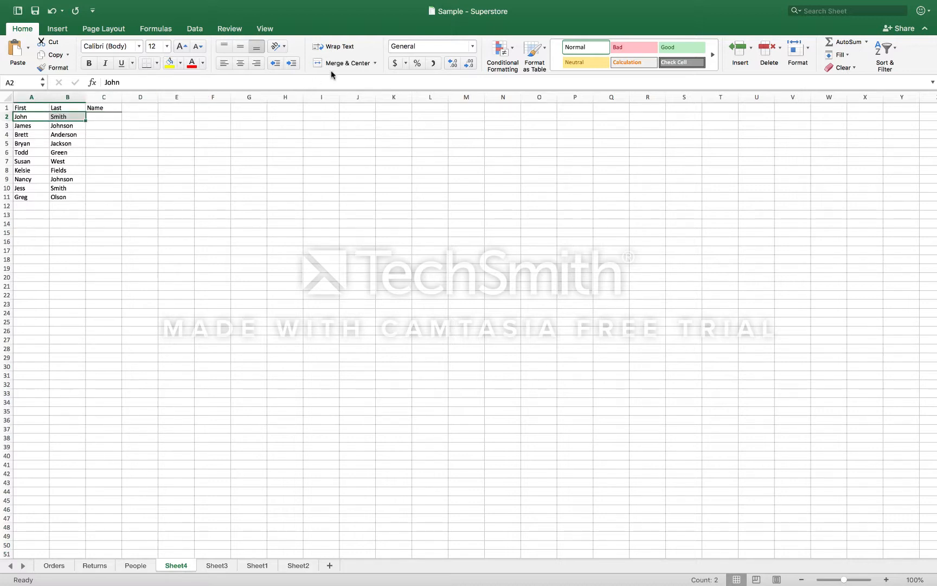
click(374, 63)
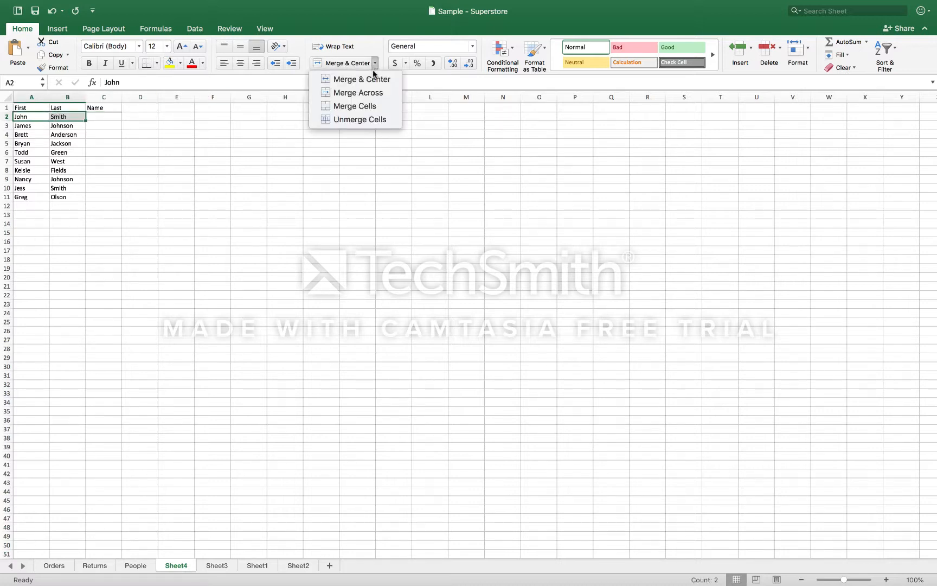
click(357, 103)
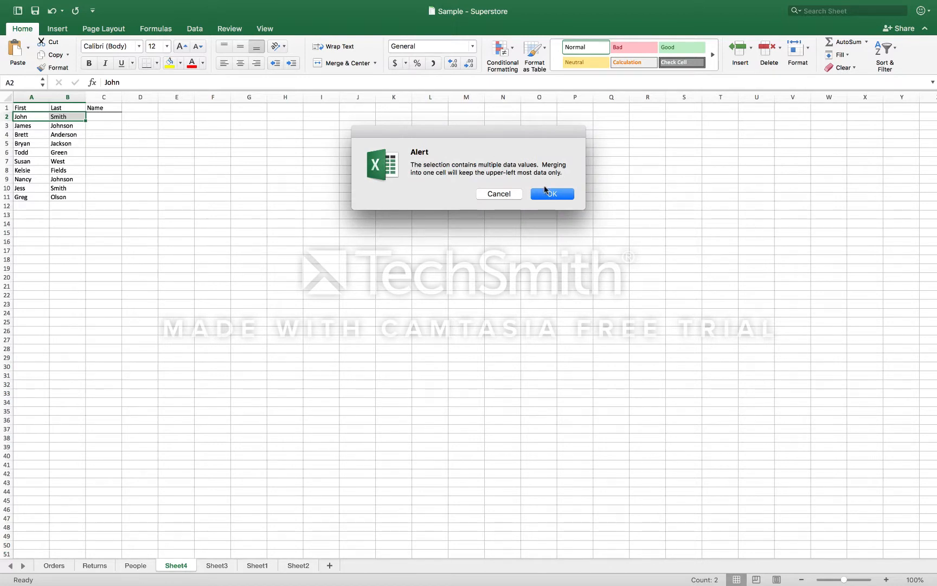
click(546, 195)
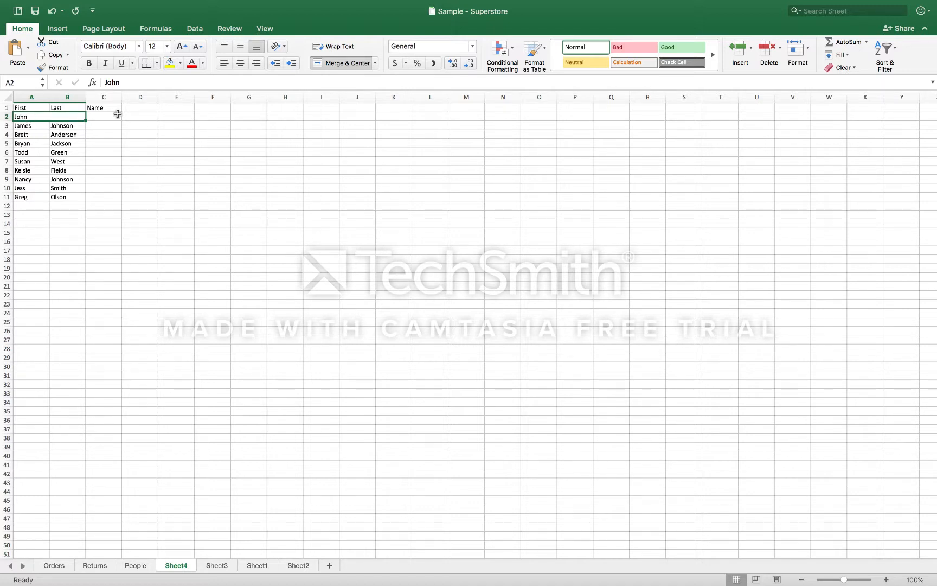
key(super+z)
Step: Enter =CONCATENATE(B2,A2) in cell C2 to join the last and first names
click(101, 117)
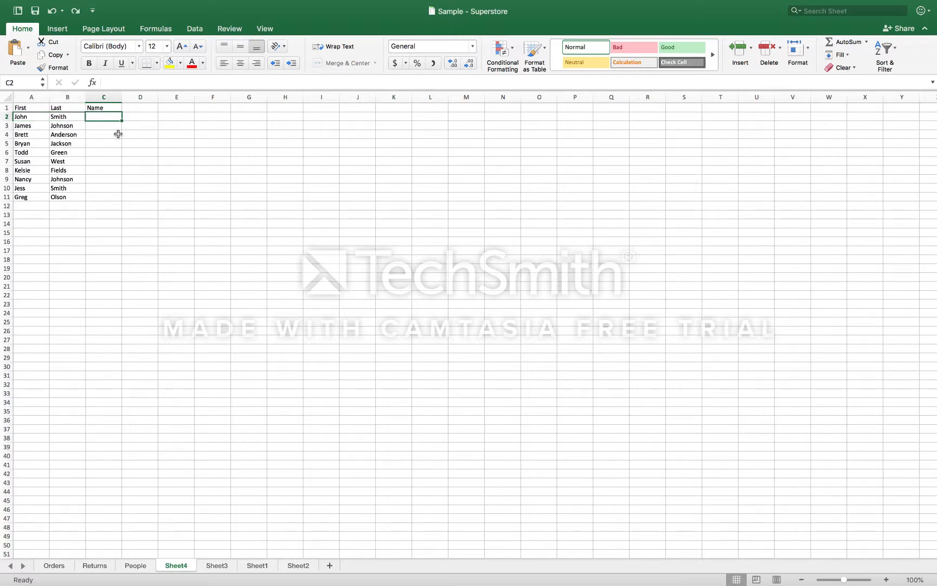
text(=)
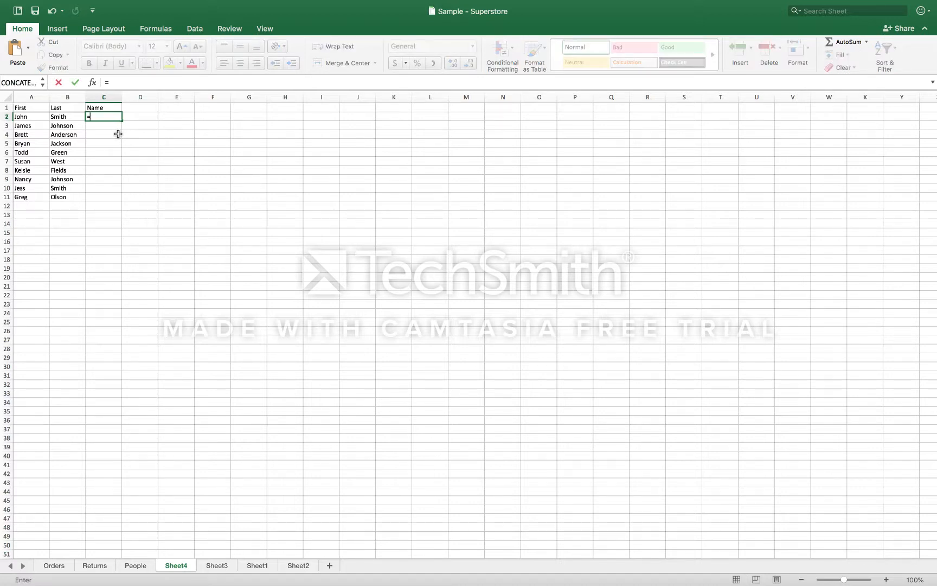
text(concaten)
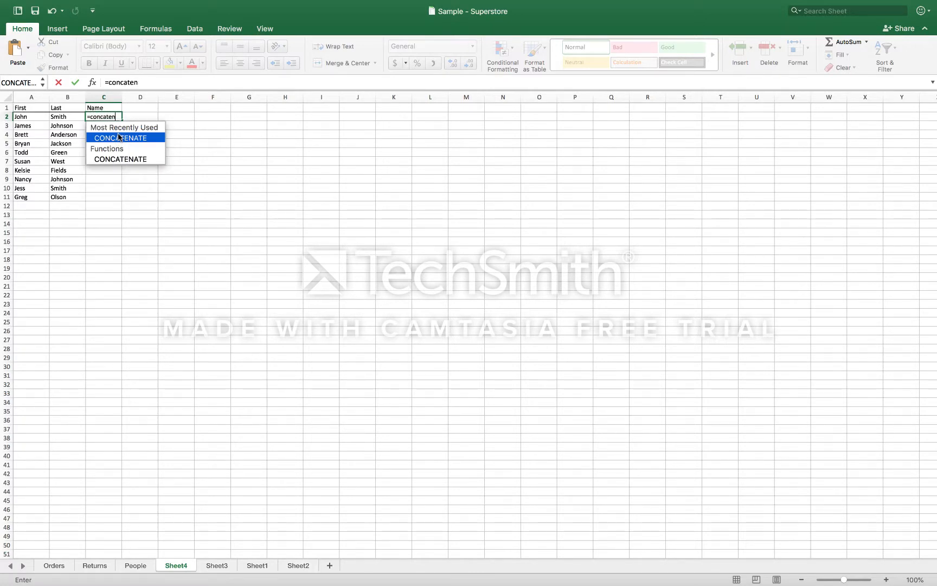
text(ate)
double_click(122, 158)
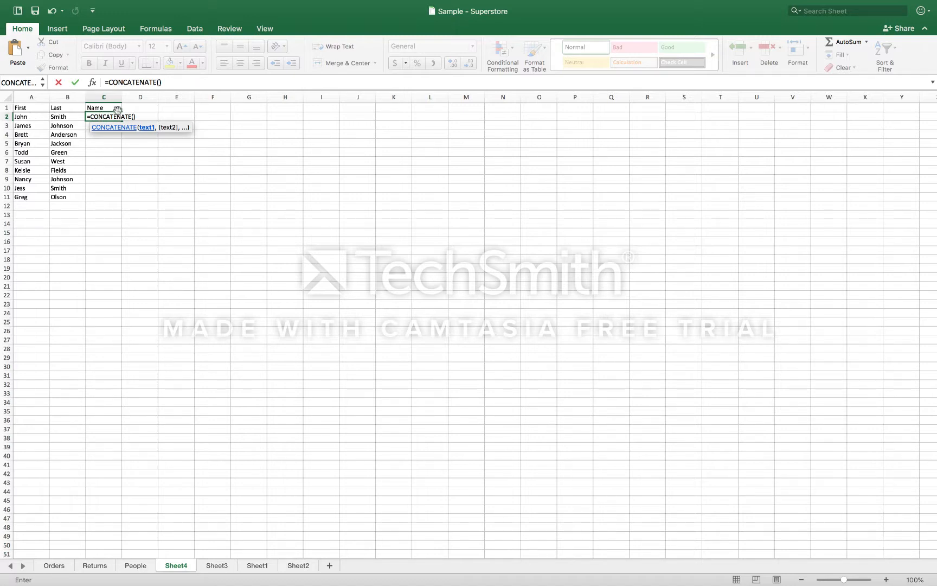
click(63, 117)
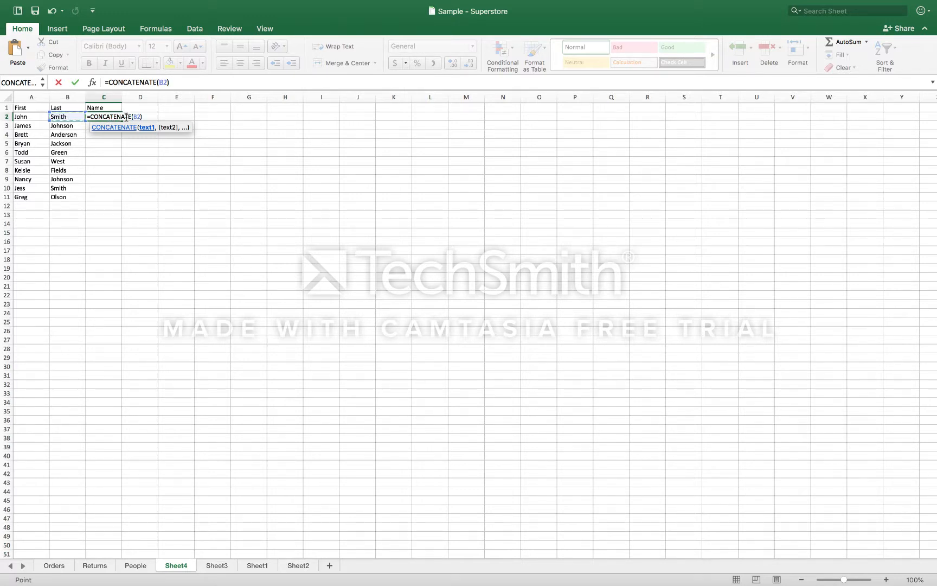
text(,)
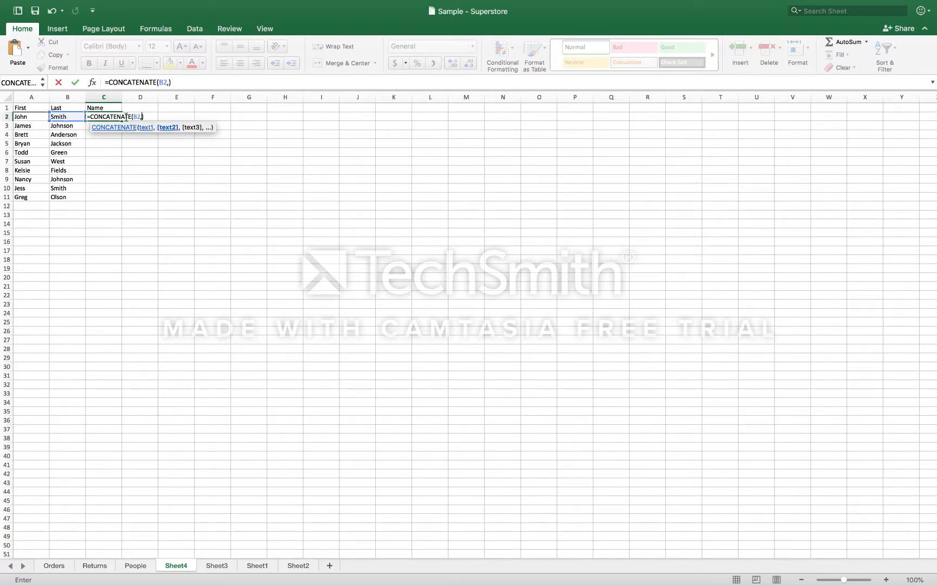
click(30, 117)
key(Return)
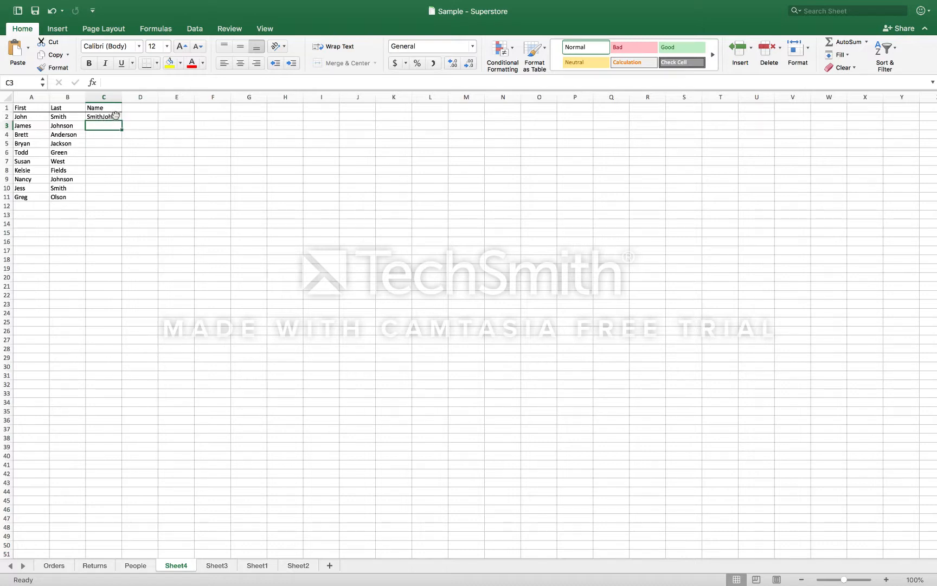
Step: Add a comma-and-space separator to the C2 formula, making it =CONCATENATE(B2,", ",A2)
click(115, 117)
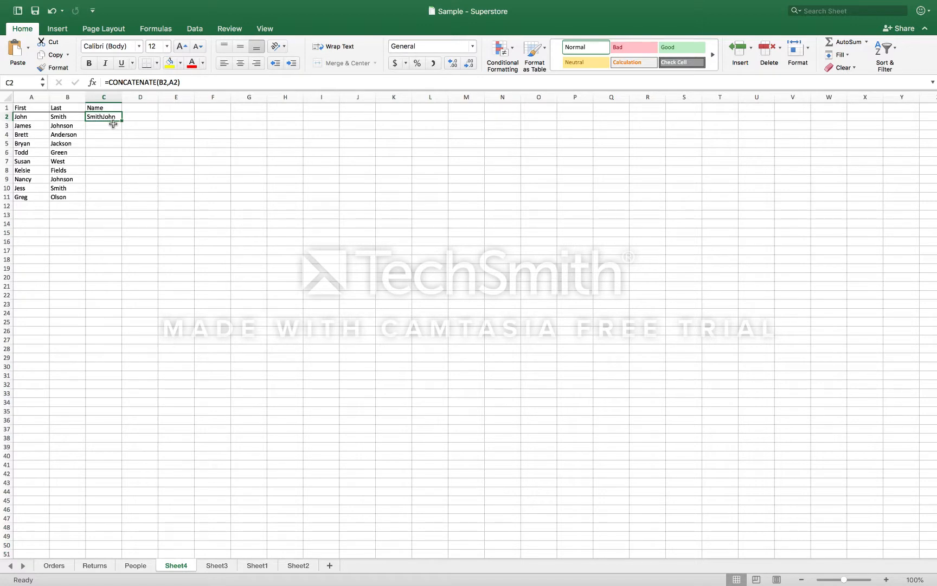
click(167, 82)
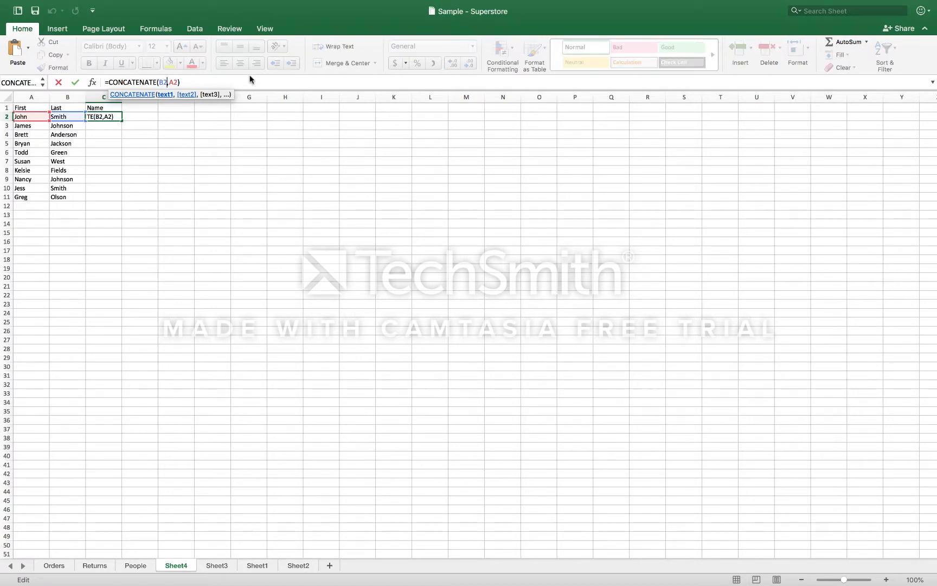
text(,")
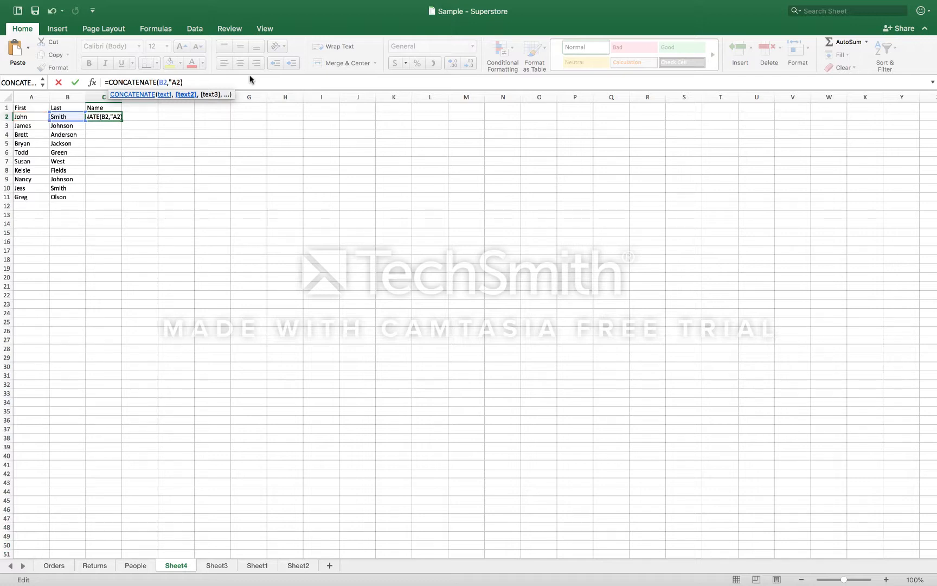
text(, ",)
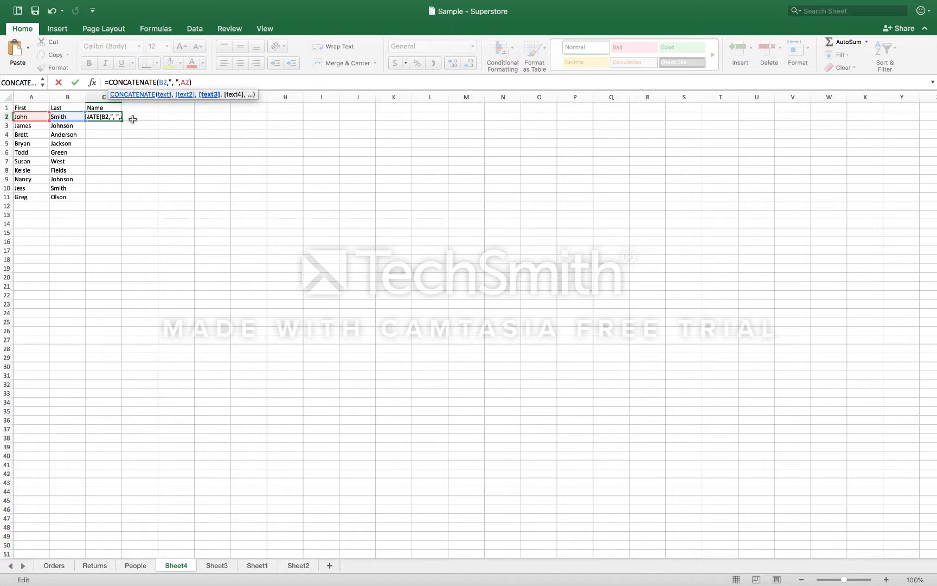
key(Return)
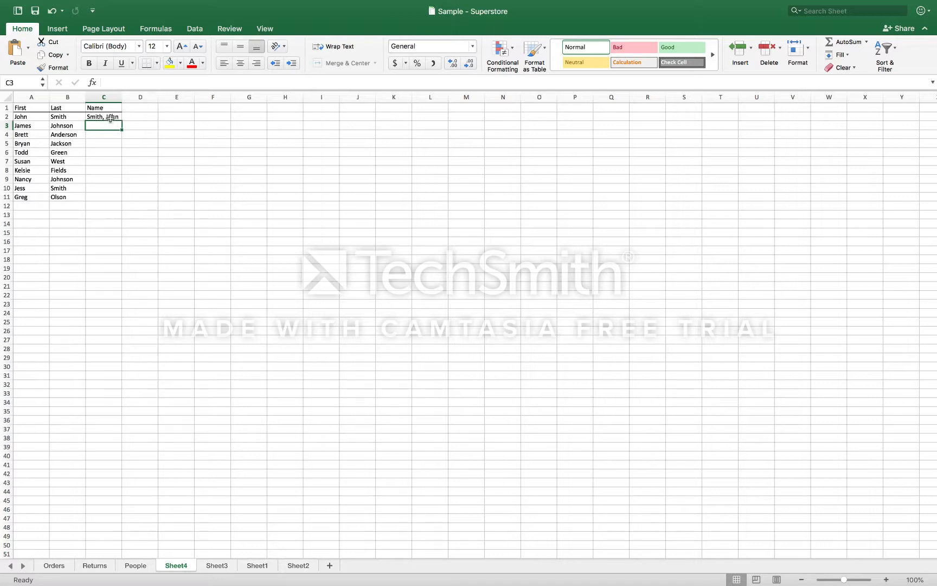
Step: Fill the C2 name formula down the Name column through row 11
click(111, 117)
click(108, 129)
click(94, 117)
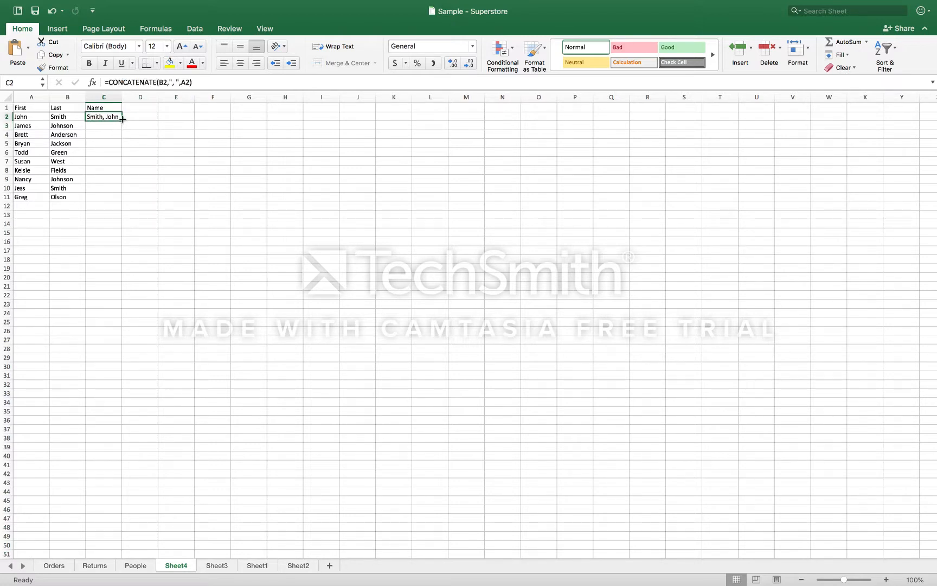
drag(122, 120, 128, 193)
click(173, 171)
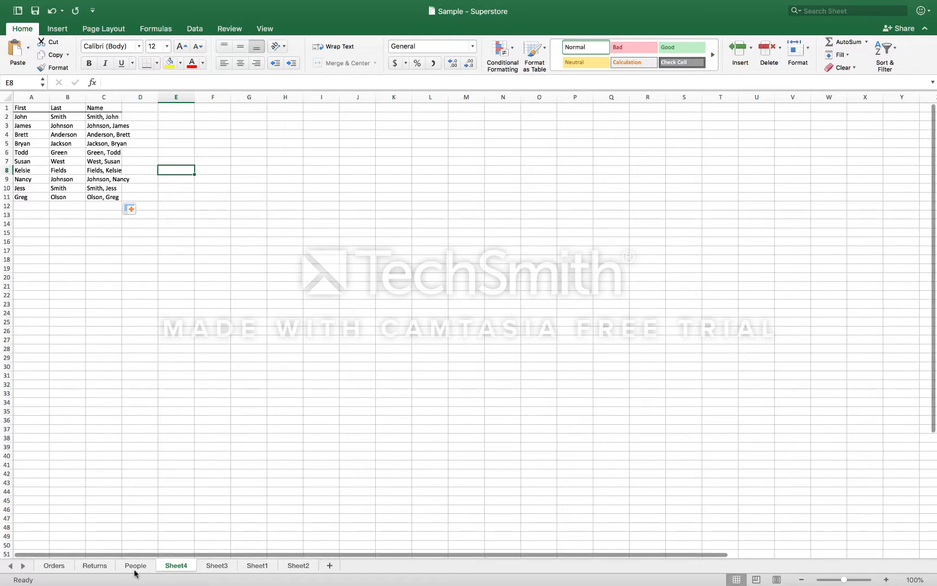
Step: On the Orders sheet, delete the "show merge problem" note from cell W4
click(55, 566)
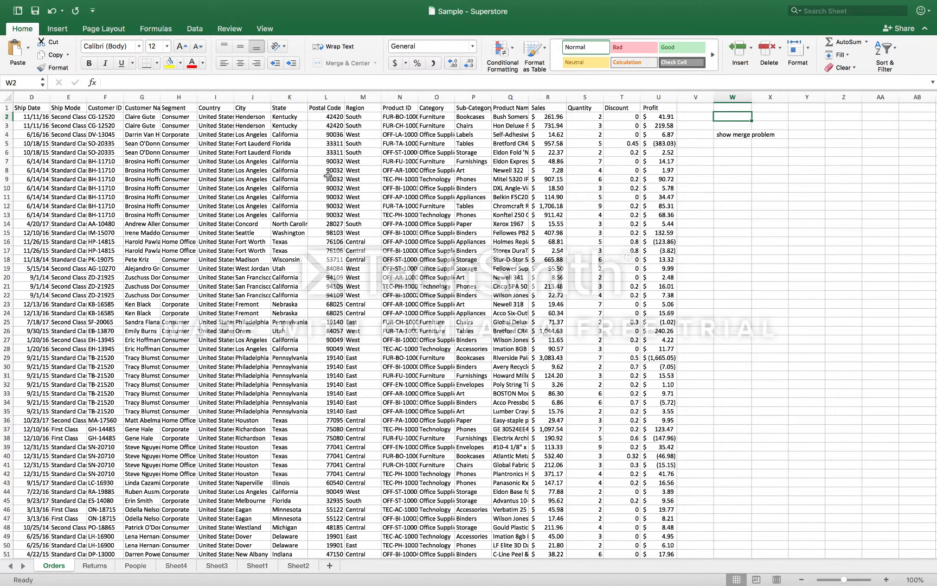
scroll(328, 175, left, 5)
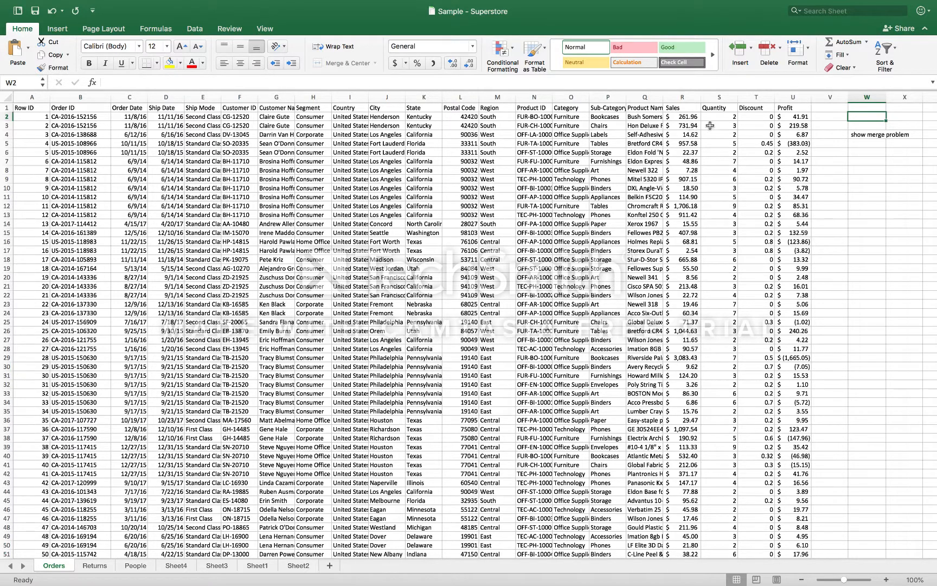
click(872, 135)
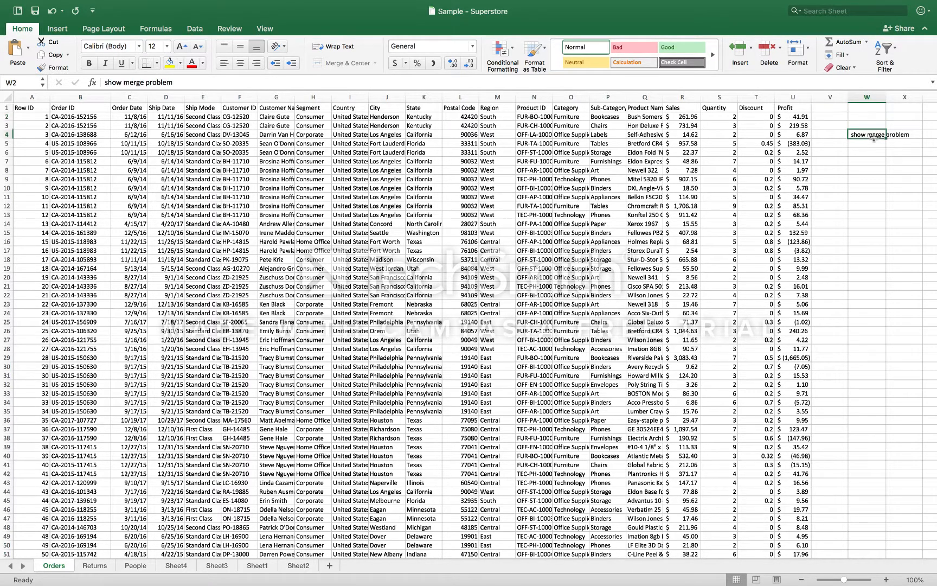
key(Delete)
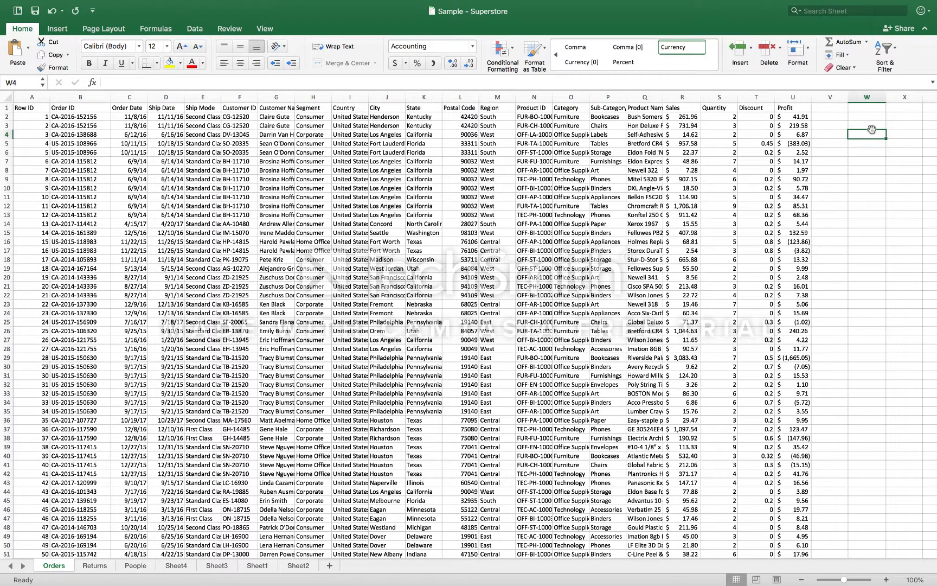
Step: Start a CONCATENATE formula in W2 with the customer ID in F2 as its first text
click(872, 120)
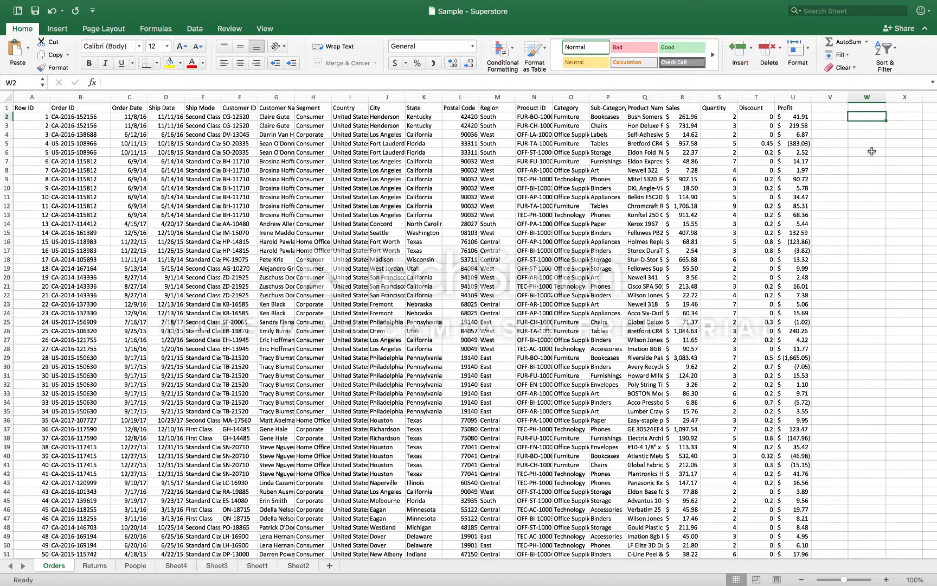
text(=)
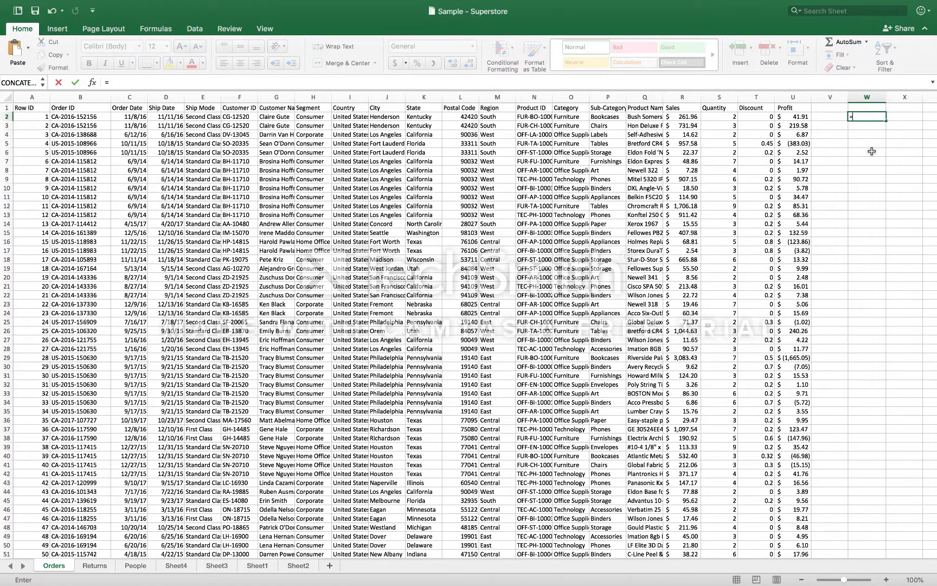
text(concatenate)
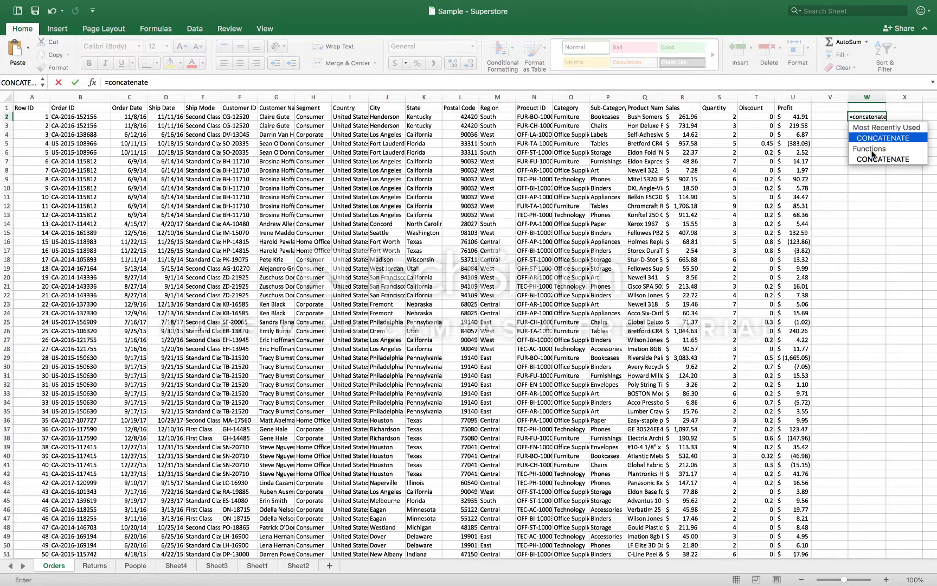
double_click(873, 156)
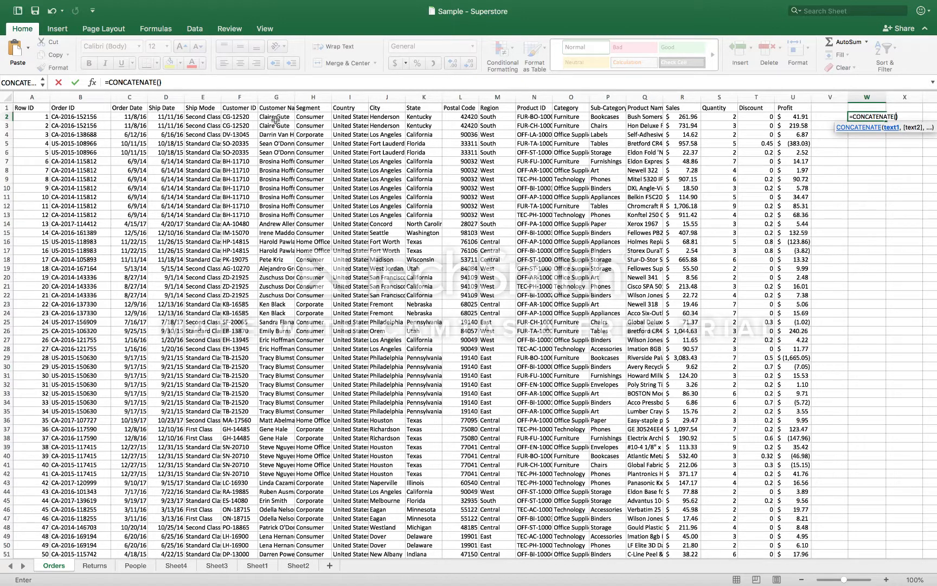
click(240, 118)
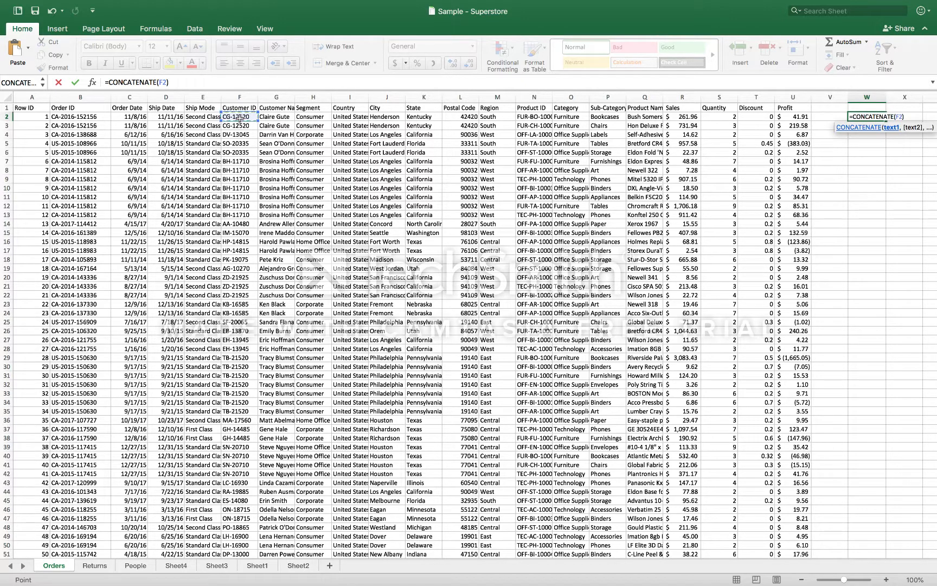
text(,)
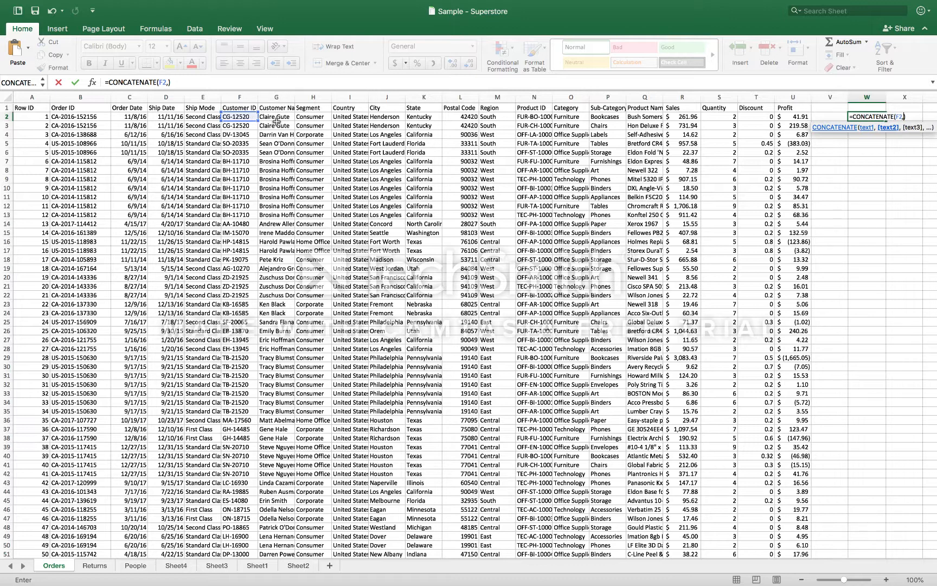
Step: Complete the formula with a " / " separator and the customer name cell, giving =CONCATENATE(F2," / ",G2)
text(E)
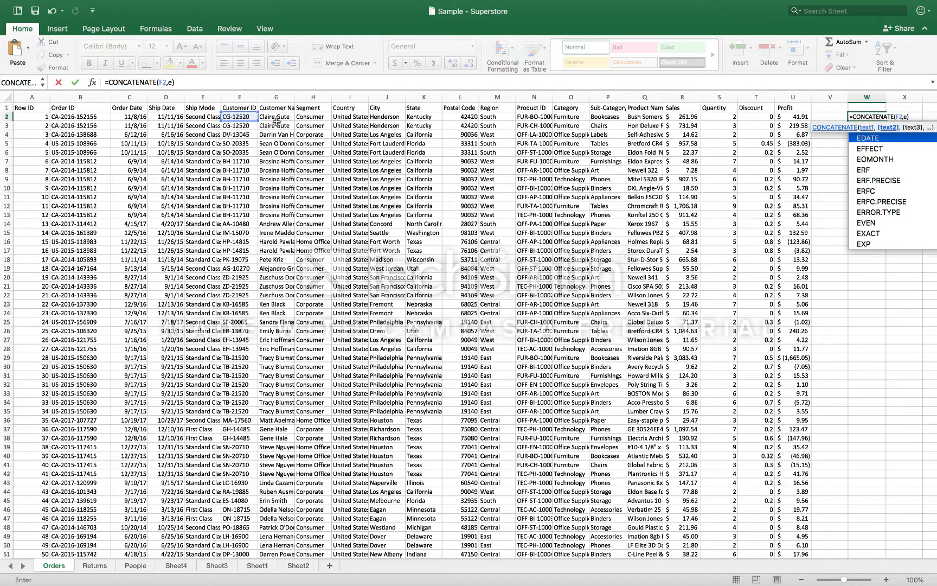
key(BackSpace)
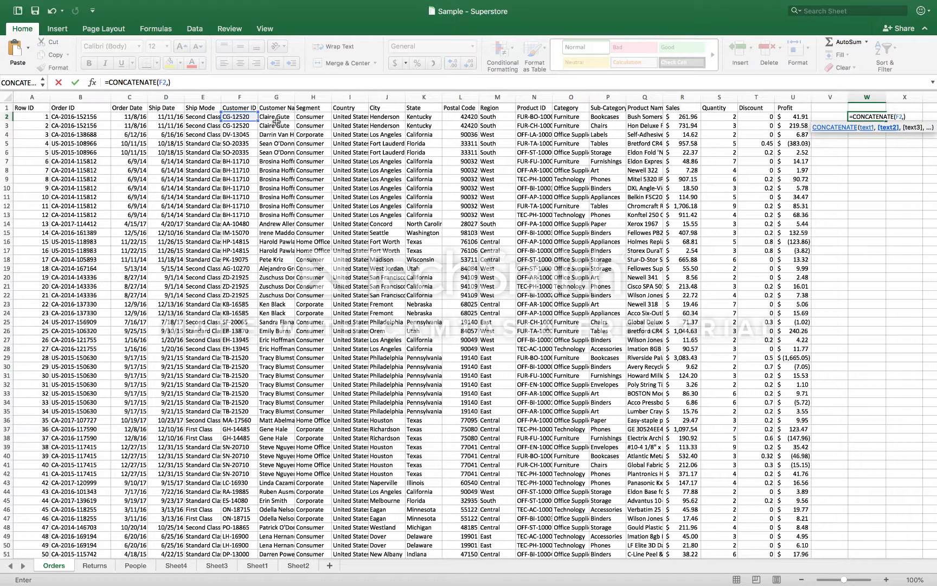
text("/)
key(Left)
key(Right)
key(Right)
key(BackSpace)
key(BackSpace)
key(BackSpace)
text(/ ",)
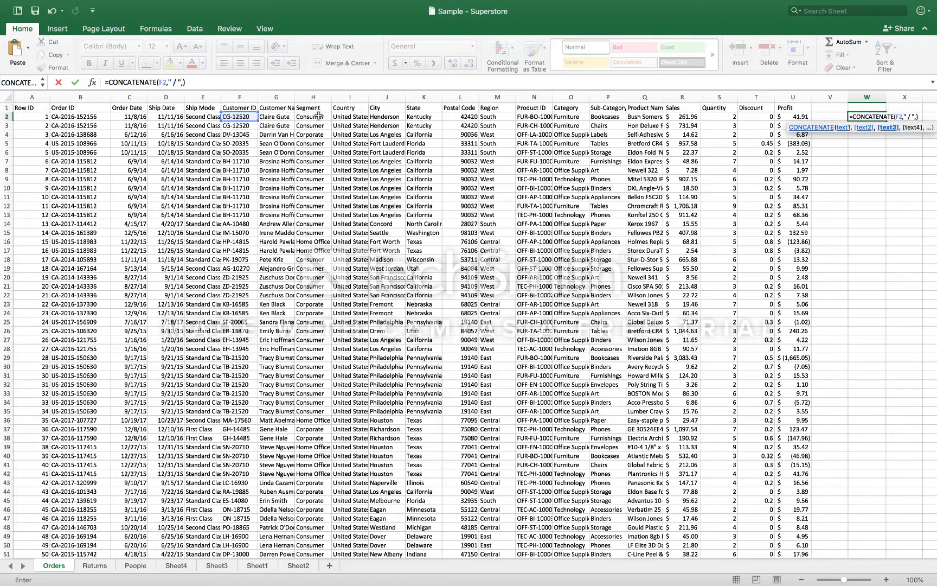
click(279, 118)
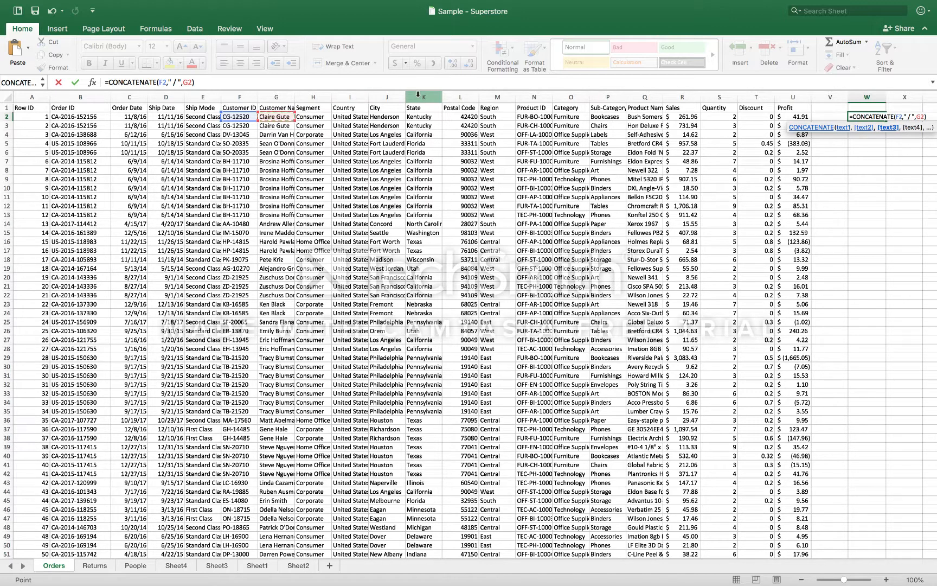
key(Return)
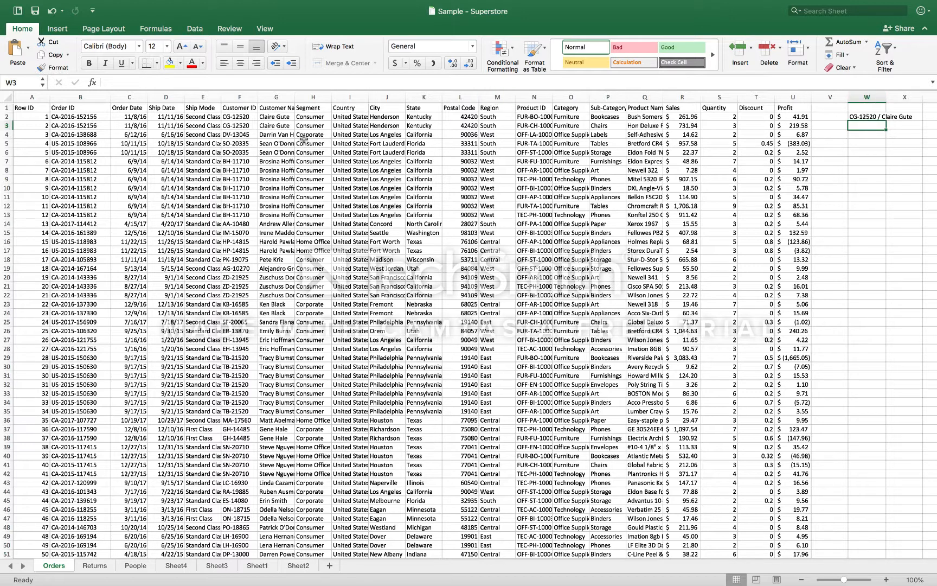
Step: Extend the W2 formula after the customer name with a " " separator and the city in J2
click(861, 117)
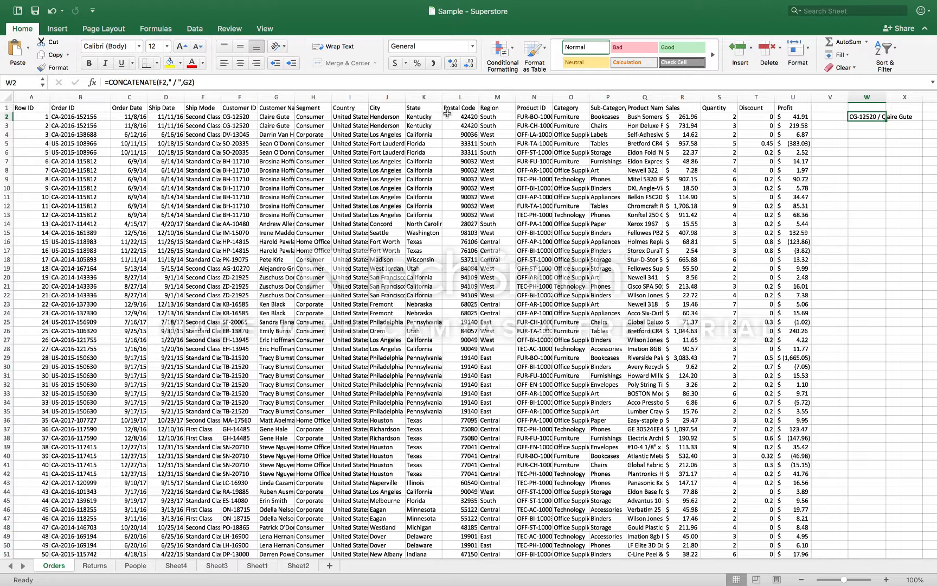
click(194, 82)
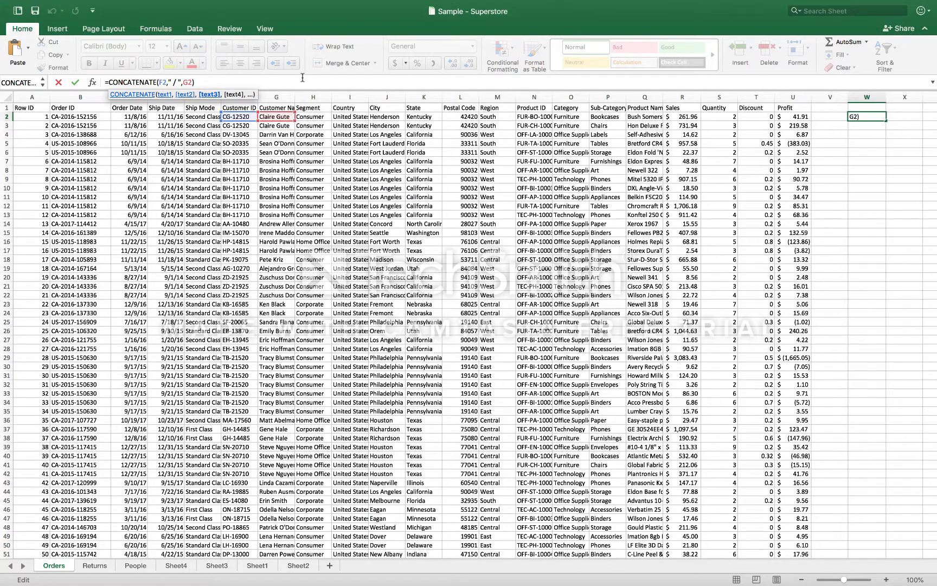
text(,)
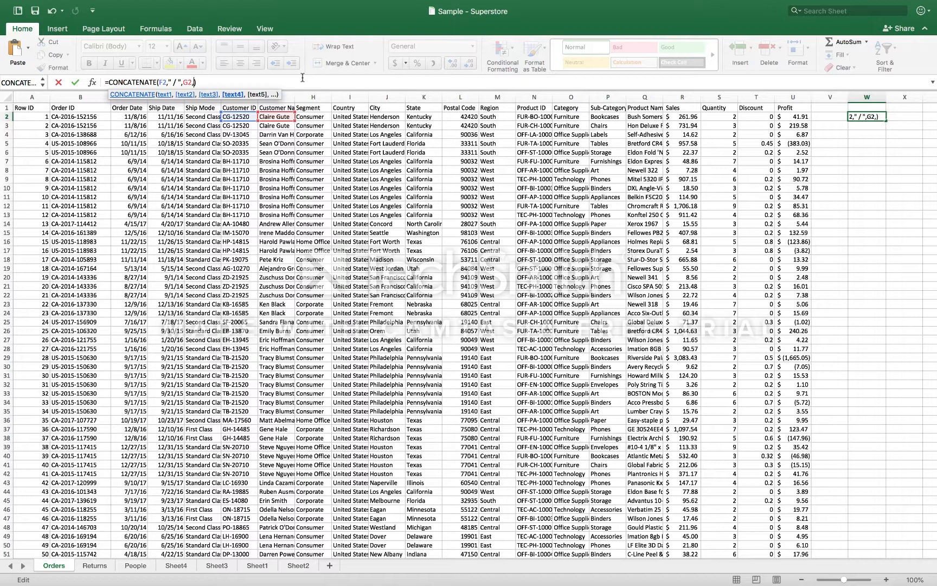
text(" ")
text(,)
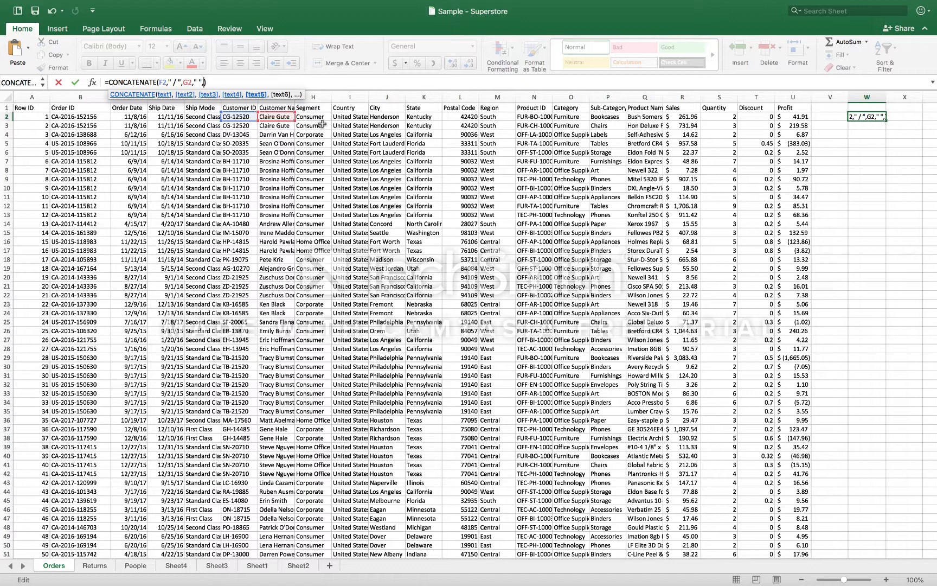
click(390, 115)
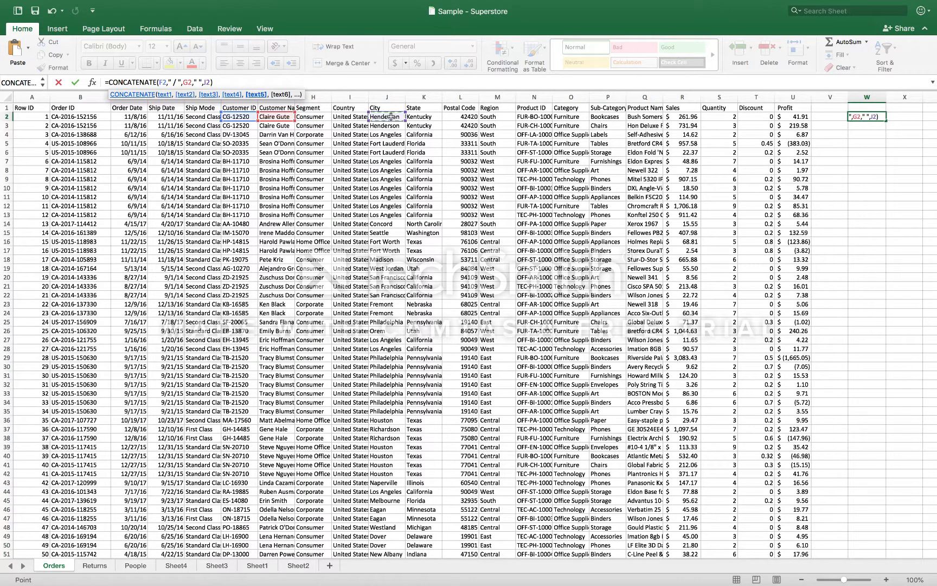
Step: Complete the formula with another " " separator and the state cell, giving =CONCATENATE(F2," / ",G2," ",J2," ",K2)
text(,)
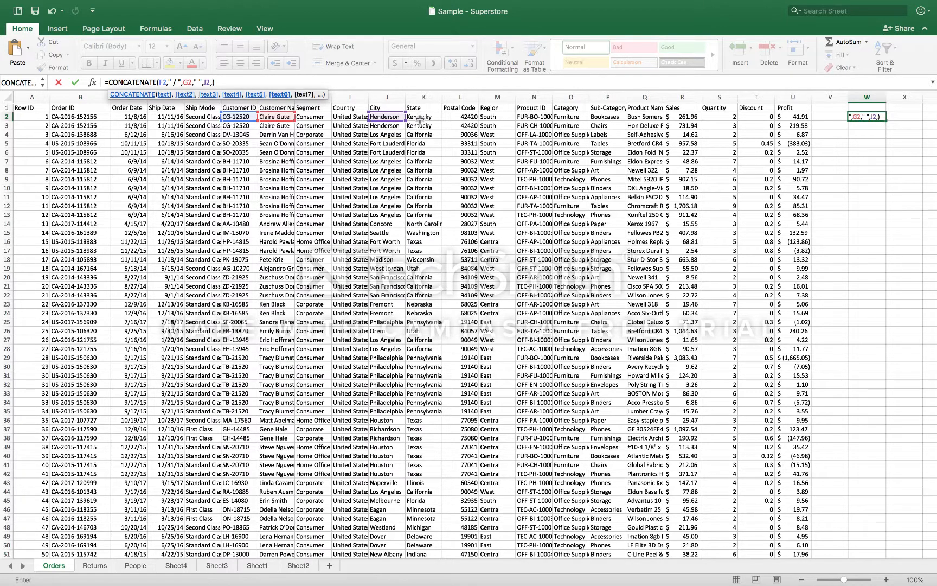
text(" ",)
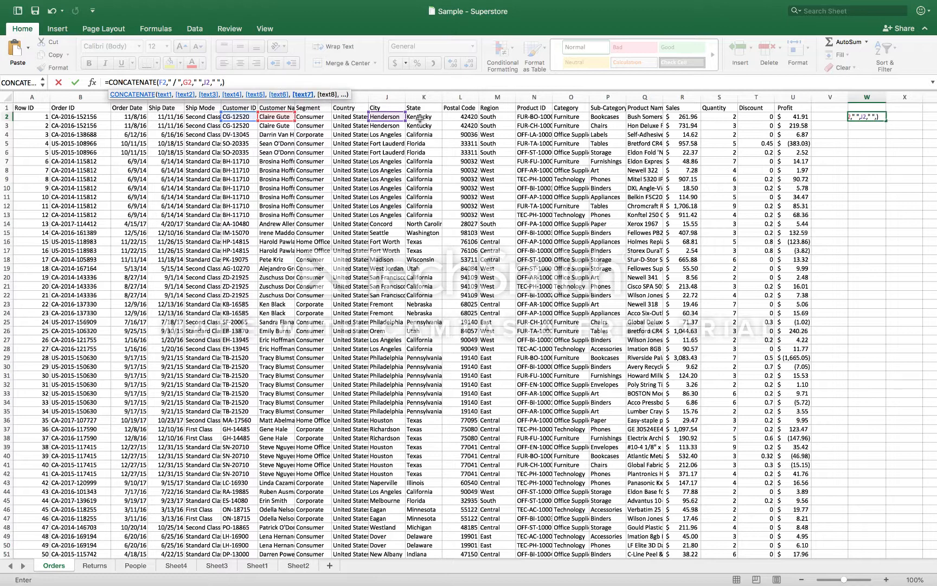
click(420, 118)
key(Return)
scroll(921, 138, right, 4)
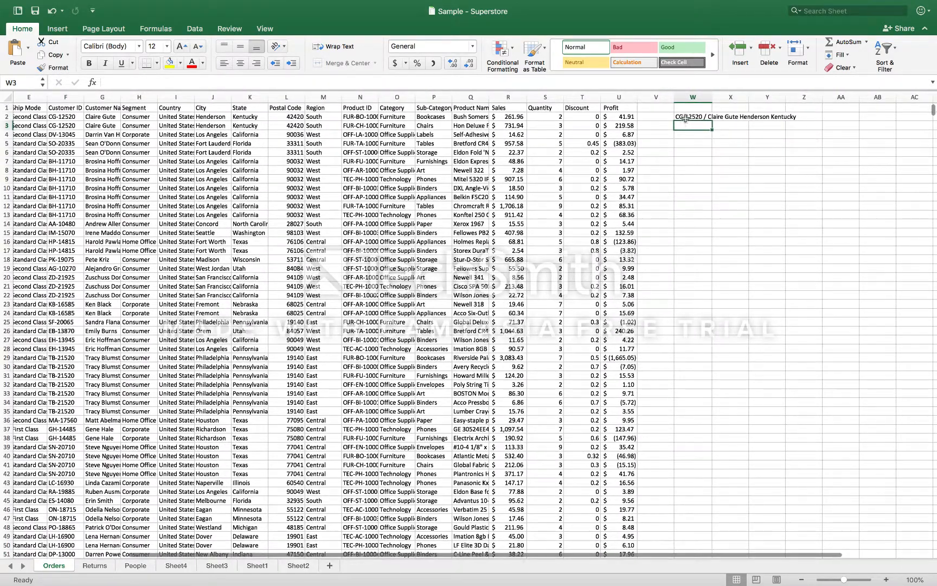
click(684, 117)
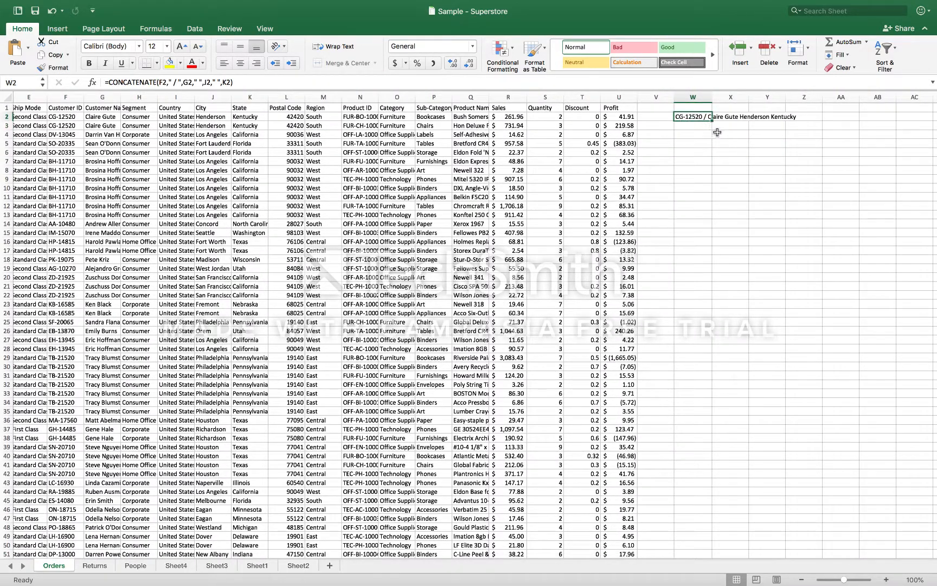
click(757, 133)
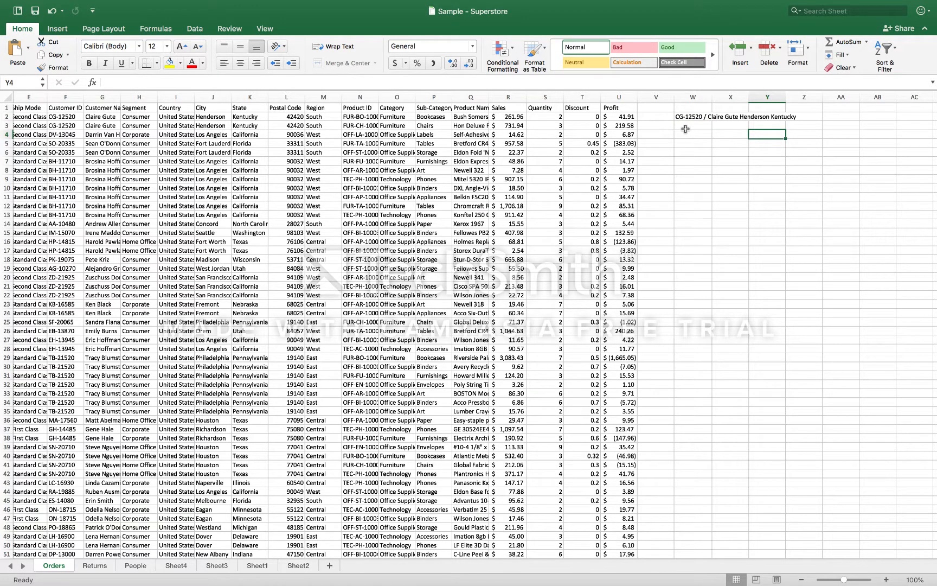
Step: Change the separator between customer name and city in the W2 formula to ", "
scroll(686, 129, left, 3)
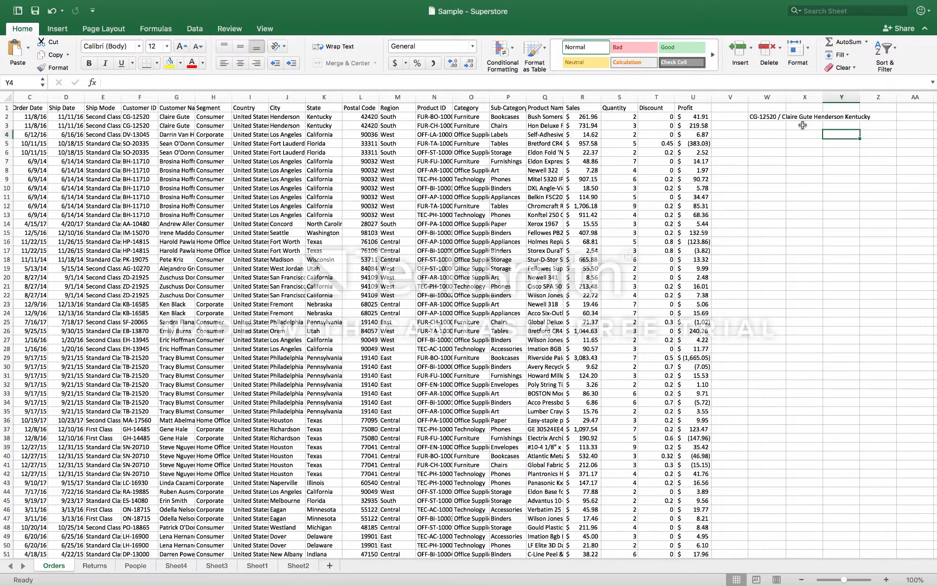
click(756, 116)
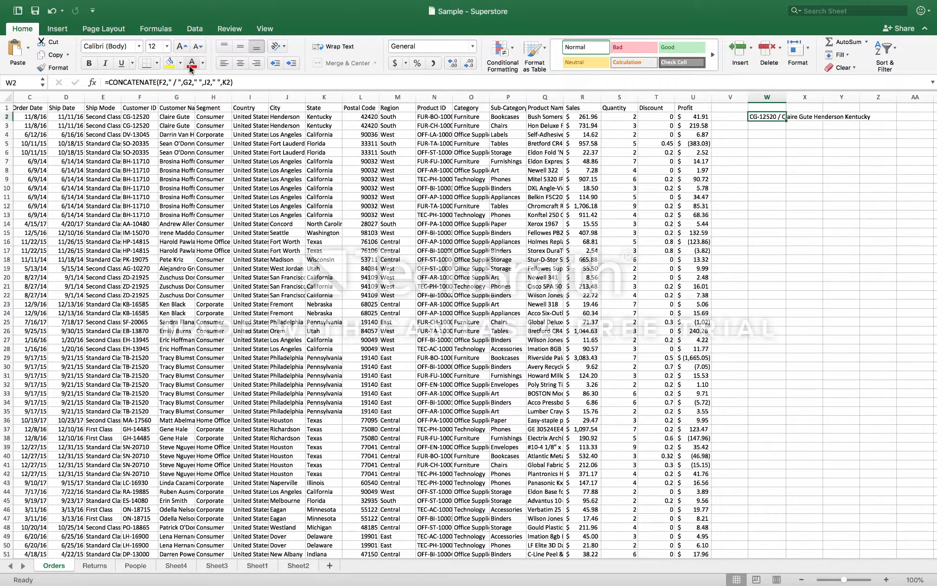
click(198, 82)
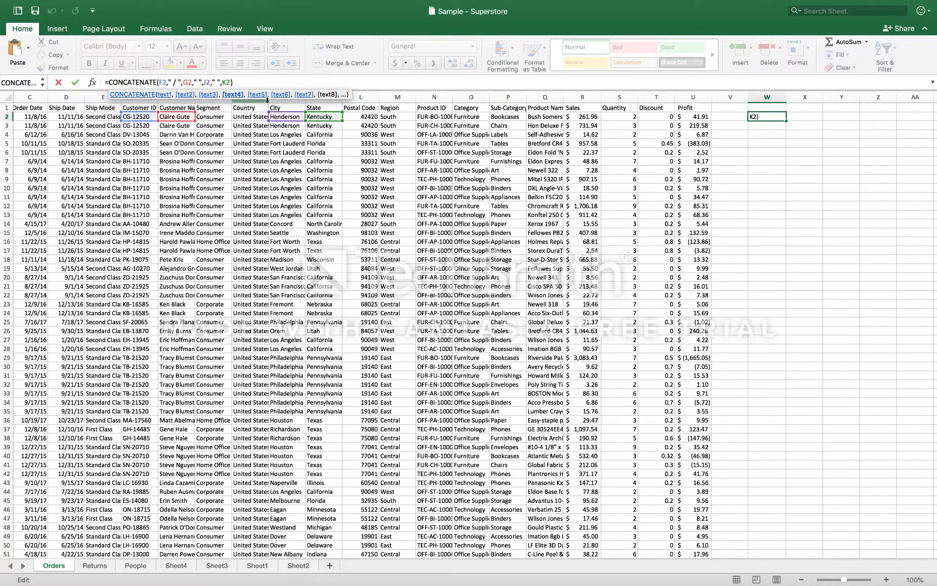
text(,)
key(Return)
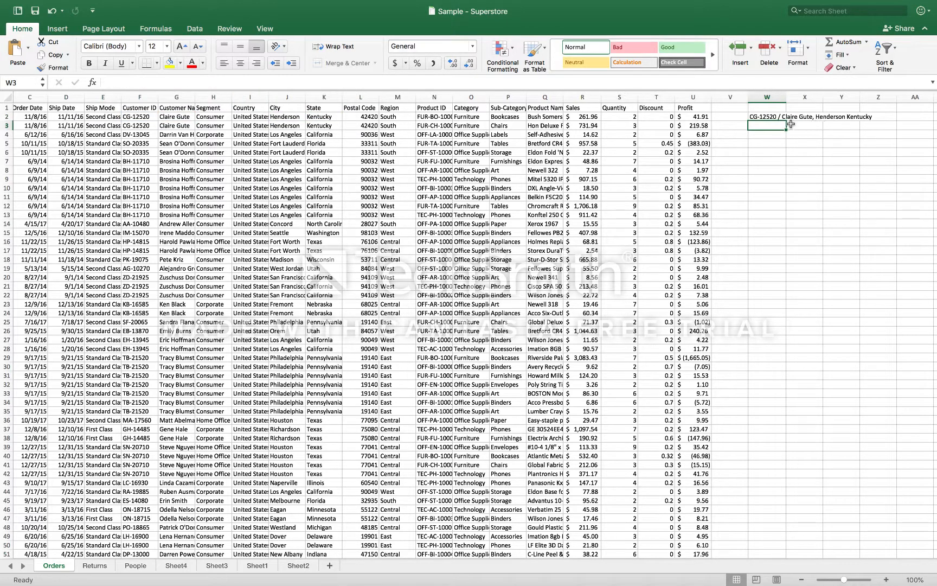
Step: Fill the W2 formula down column W through row 38
click(774, 117)
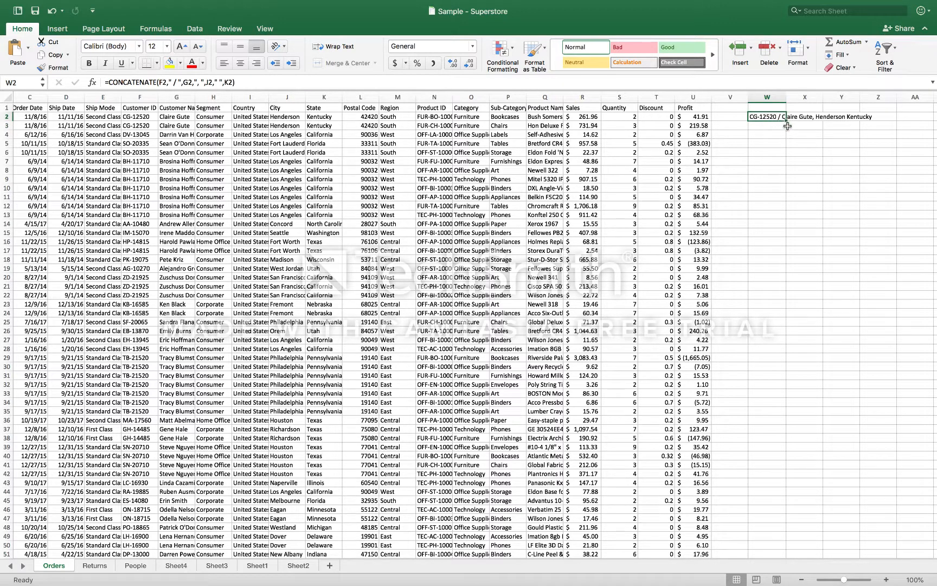
drag(786, 122, 764, 438)
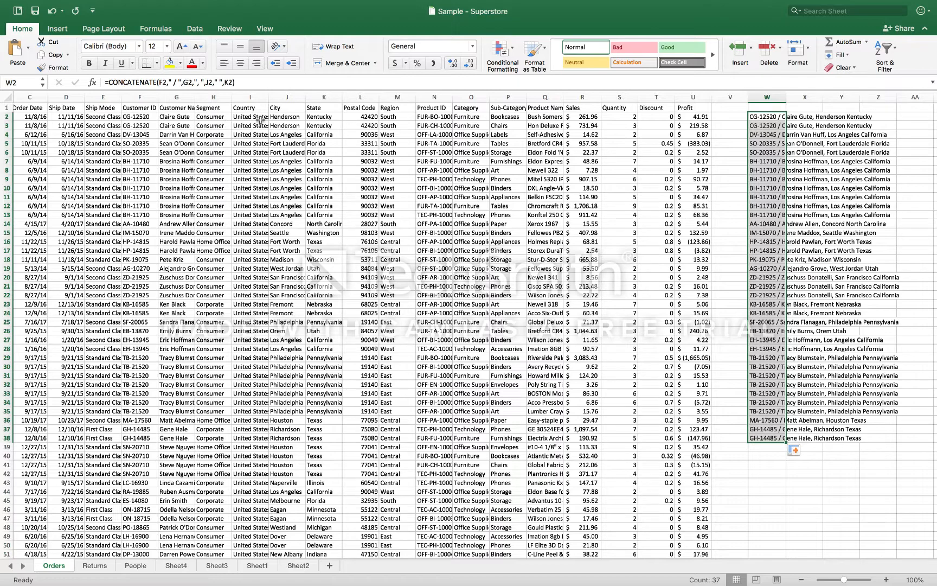
key(ctrl+Left)
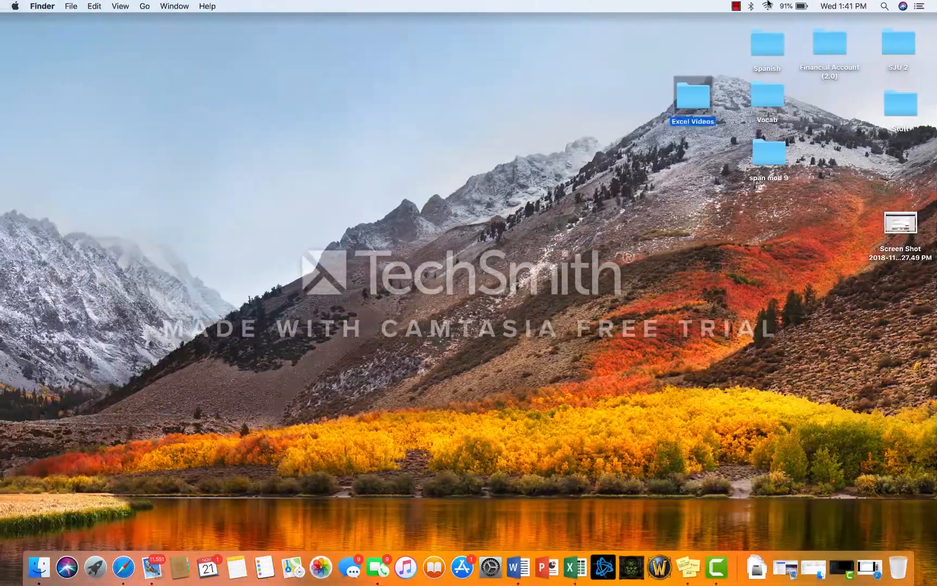